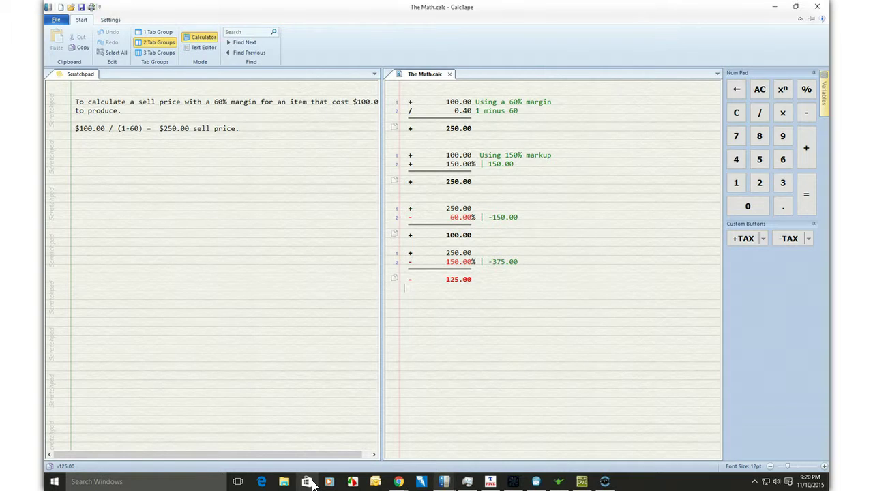
Switch to Shop Cal T-Five and compare style PC61's base prices in the garment catalog with Use Margin off and on
left_click(490, 481)
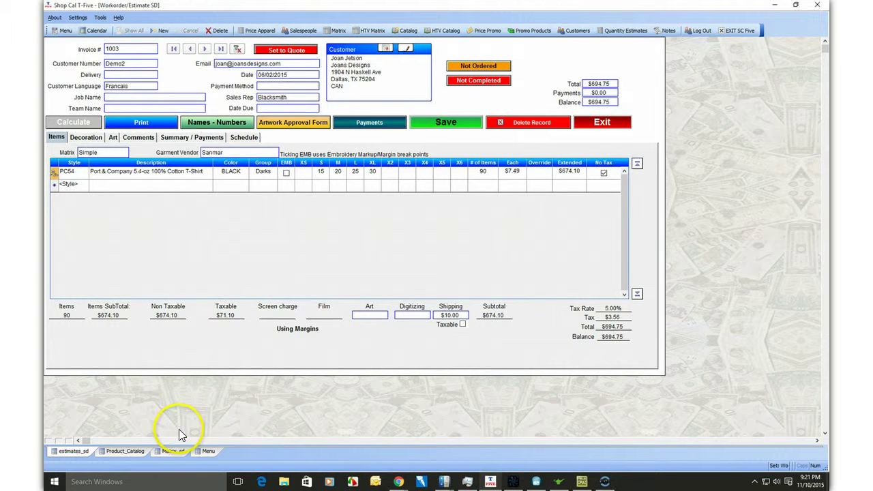
left_click(127, 452)
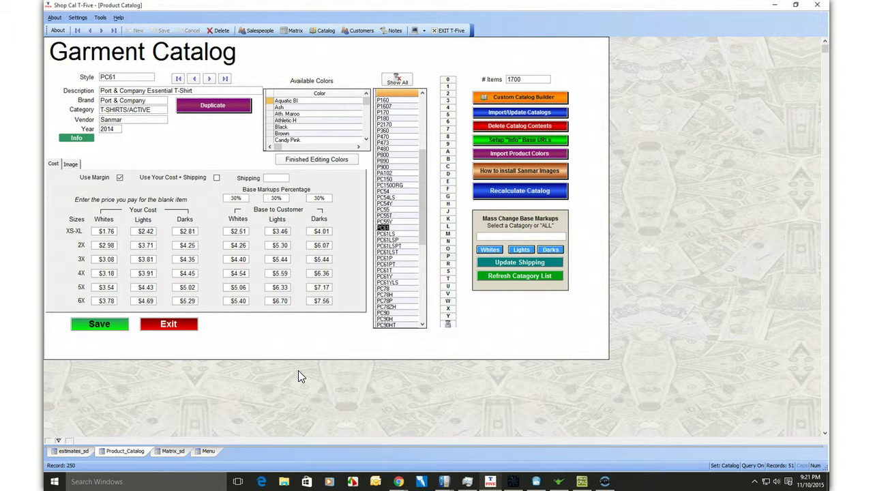
left_click(283, 357)
left_click(120, 178)
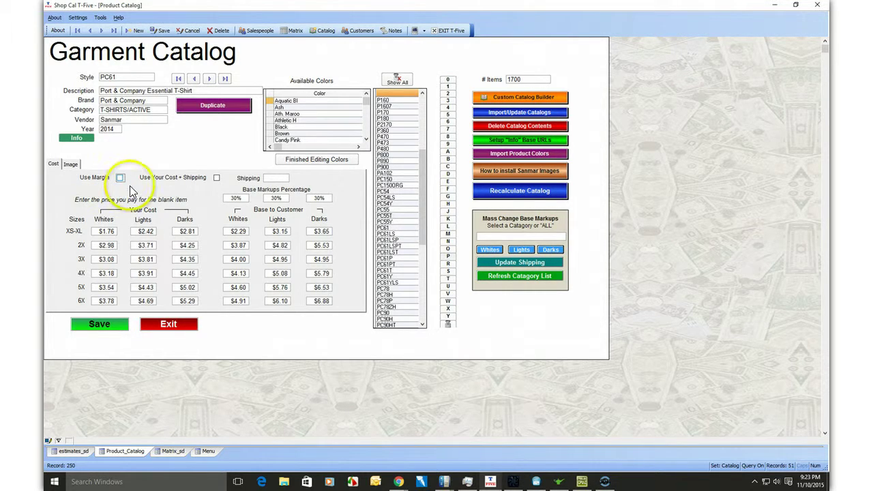
left_click(120, 178)
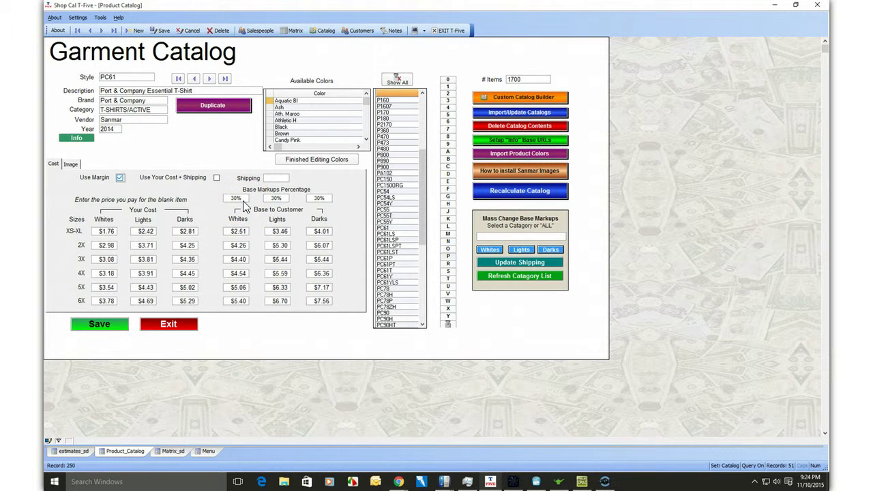
Review the Simple matrix's markup/margin settings and compare them with the margin setup in the garment catalog
left_click(171, 451)
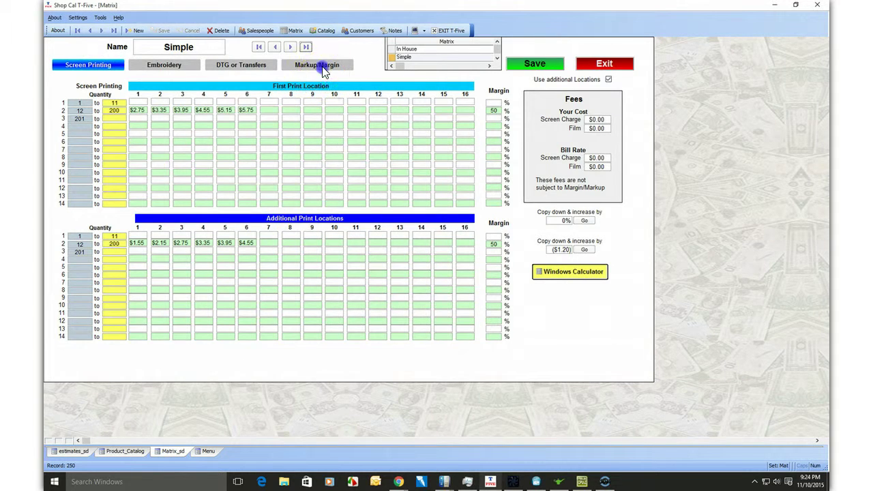
left_click(319, 66)
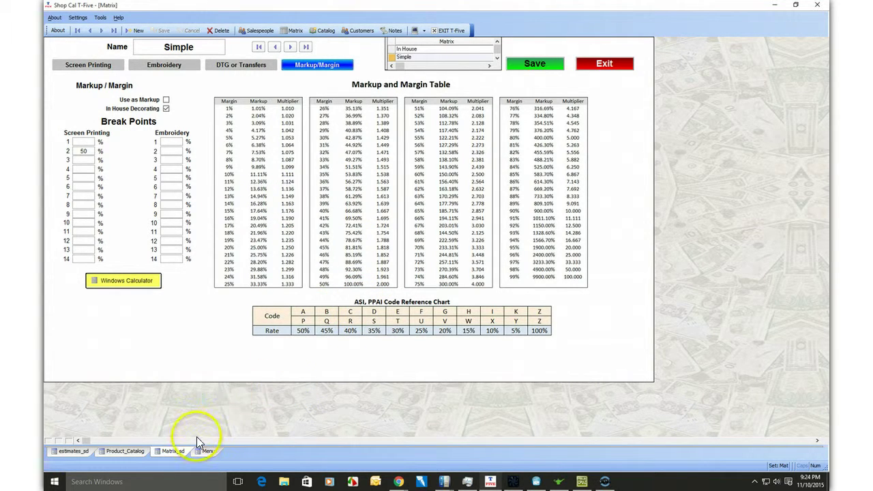
left_click(133, 454)
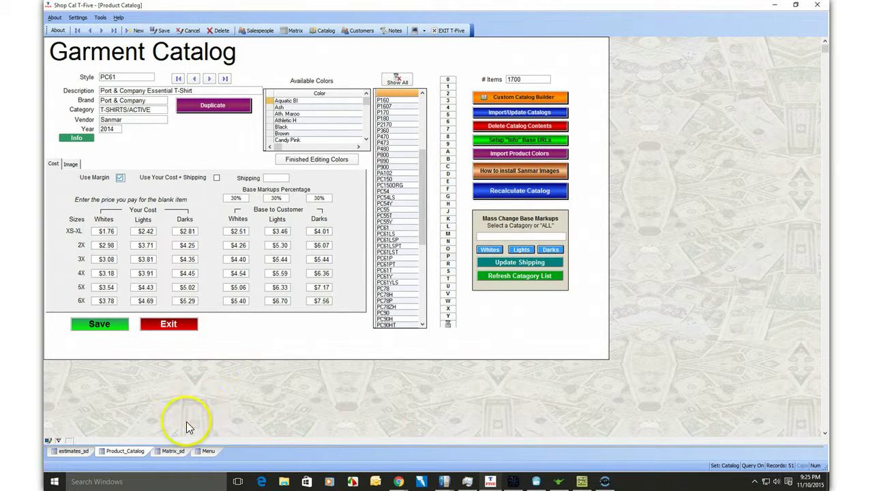
left_click(174, 451)
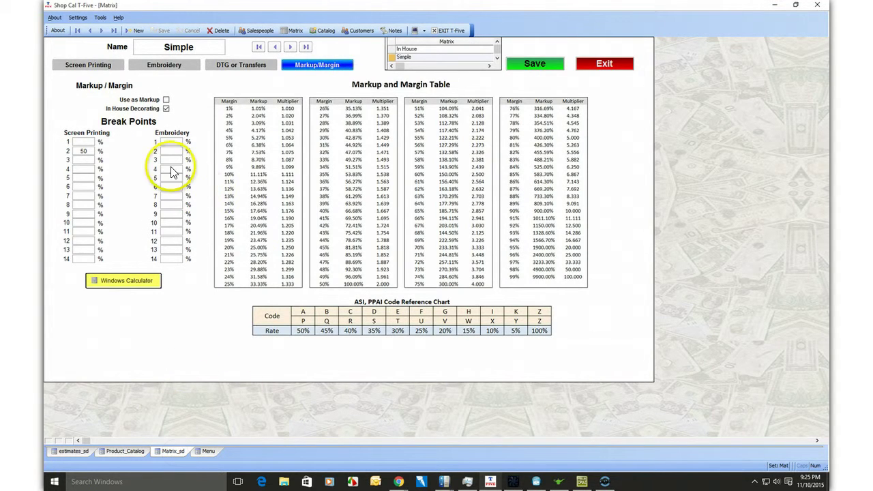
Examine the screen printing quantity ranges of the first two price breaks in the Simple matrix
left_click(88, 65)
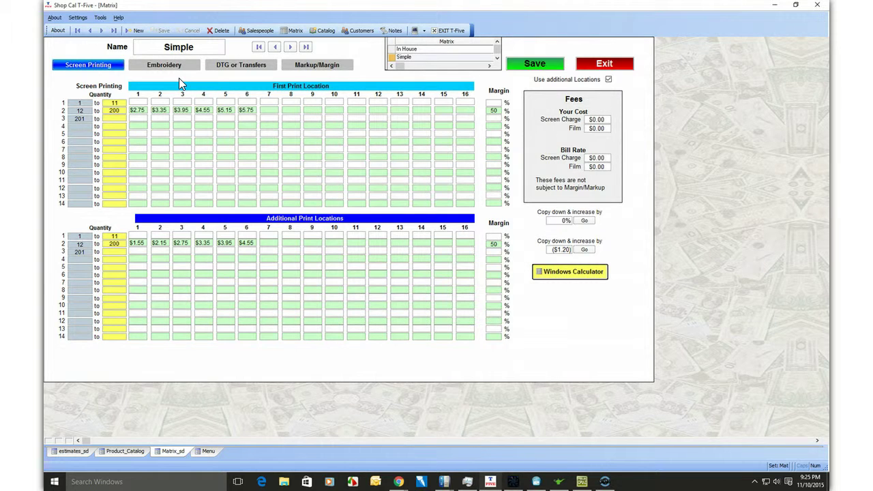
left_click(120, 103)
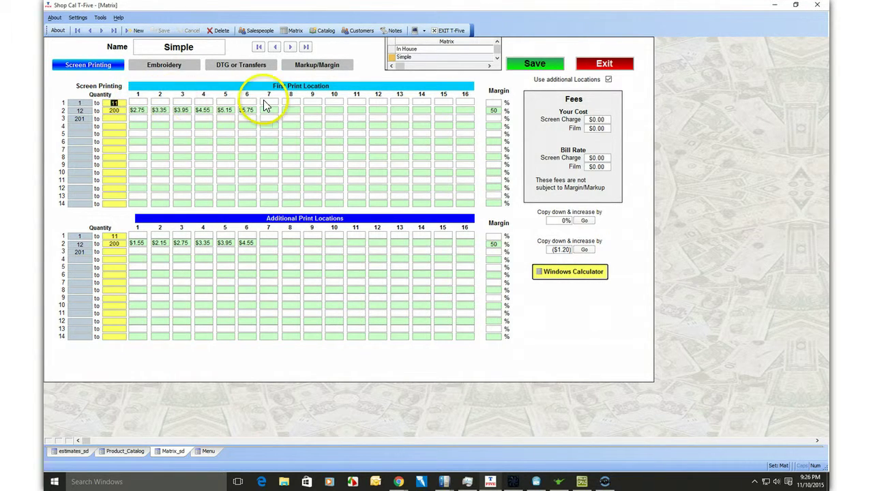
left_click(123, 113)
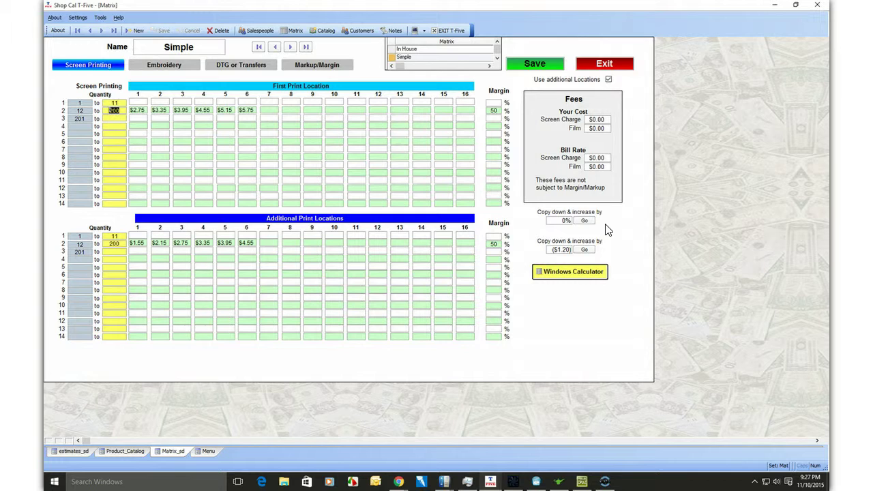
Set the percentage copy-down increase to -40% and apply it to the Simple matrix's additional print location prices
left_click(560, 221)
type("-")
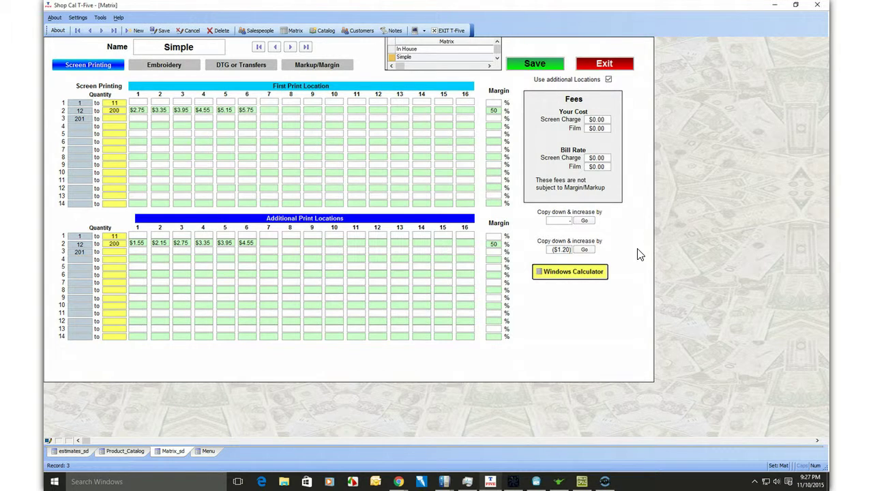
type("40")
key("BackSpace")
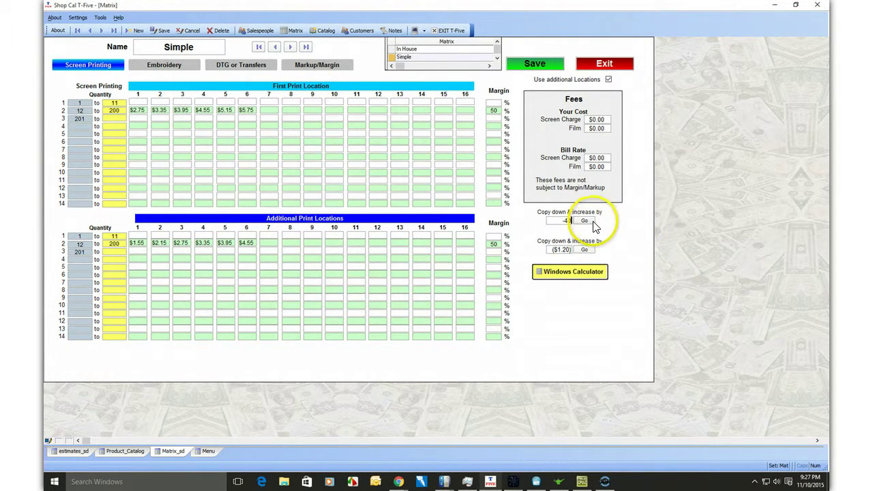
left_click(594, 225)
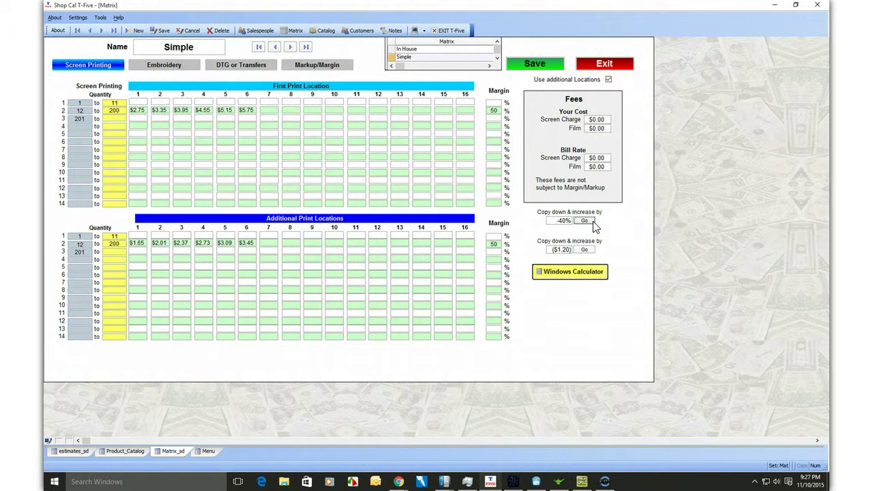
left_click(593, 225)
left_click(142, 253)
left_click(282, 256)
Check the Simple matrix's in-house decorating setting and print location prices, and compare with the matrix assigned to the estimate
left_click(321, 66)
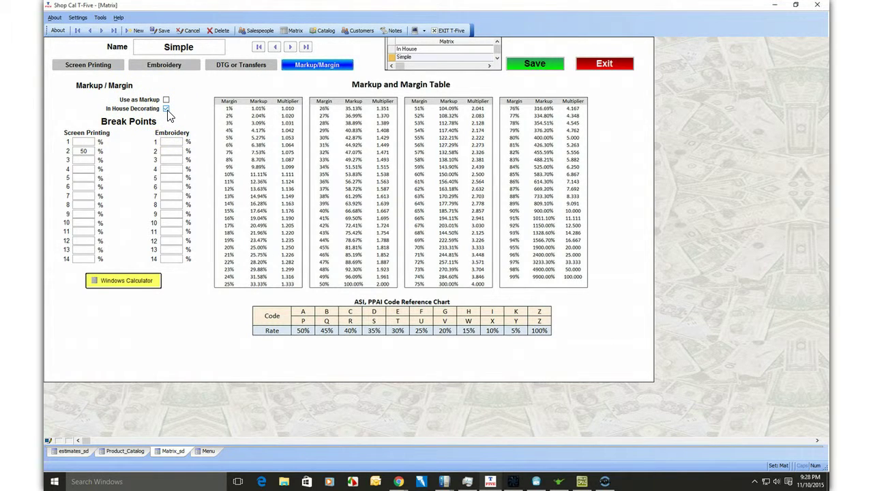
left_click(99, 66)
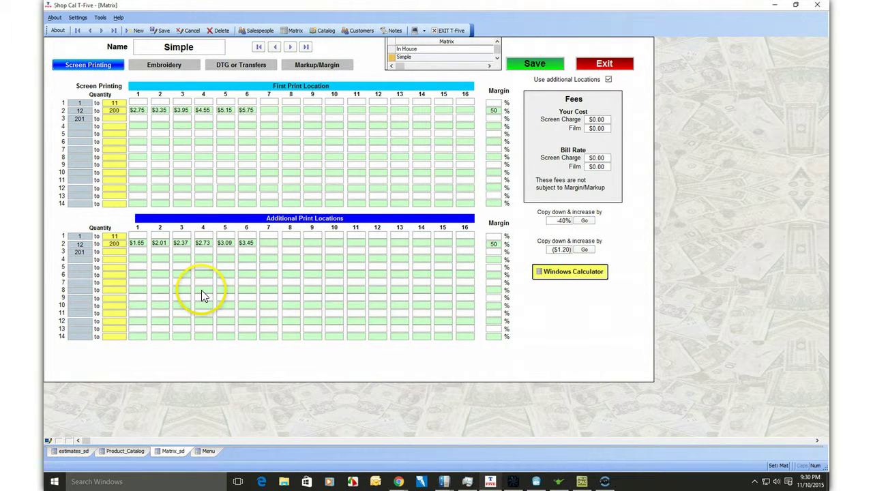
left_click(75, 452)
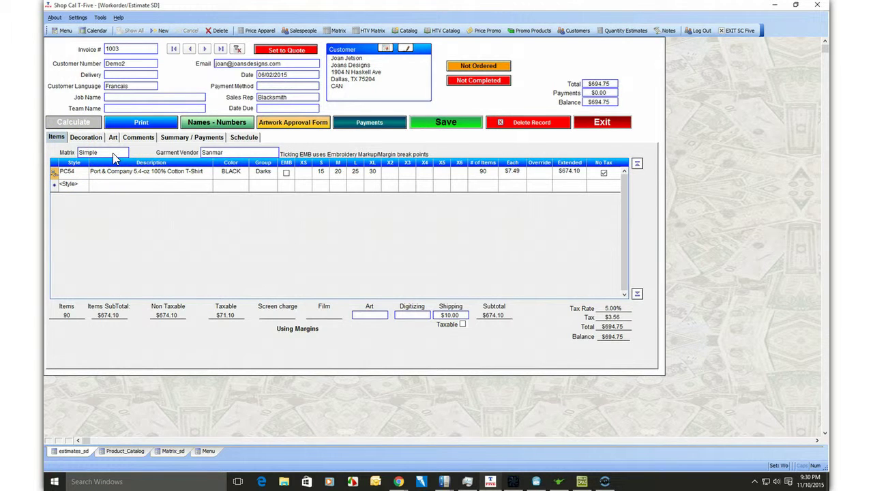
left_click(171, 450)
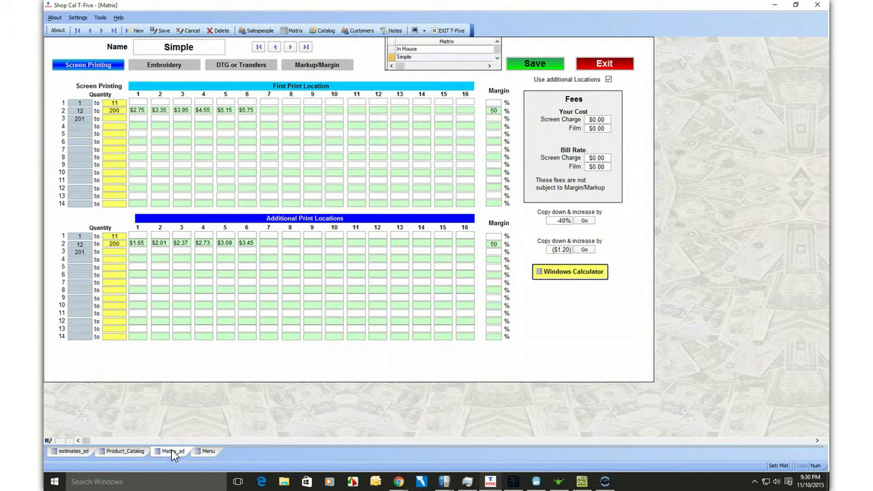
In the estimate, change the line item's style to PC61 and recalculate the pricing
left_click(74, 451)
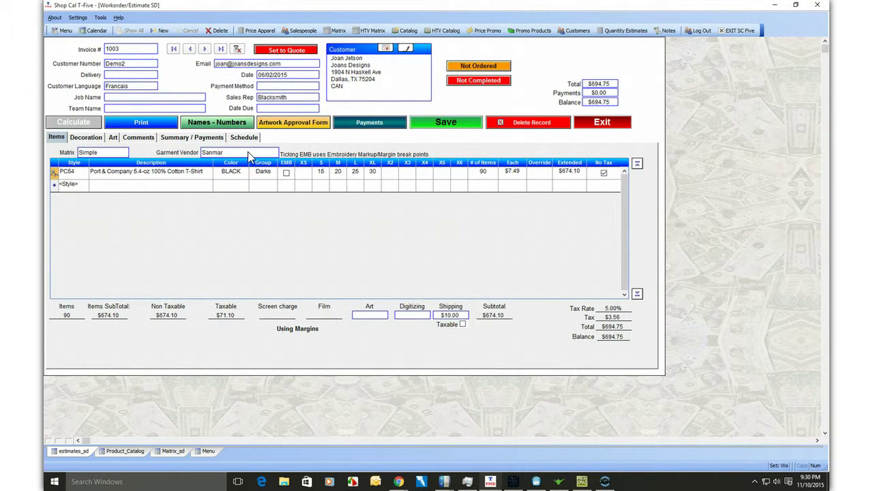
left_click(88, 176)
left_click(81, 173)
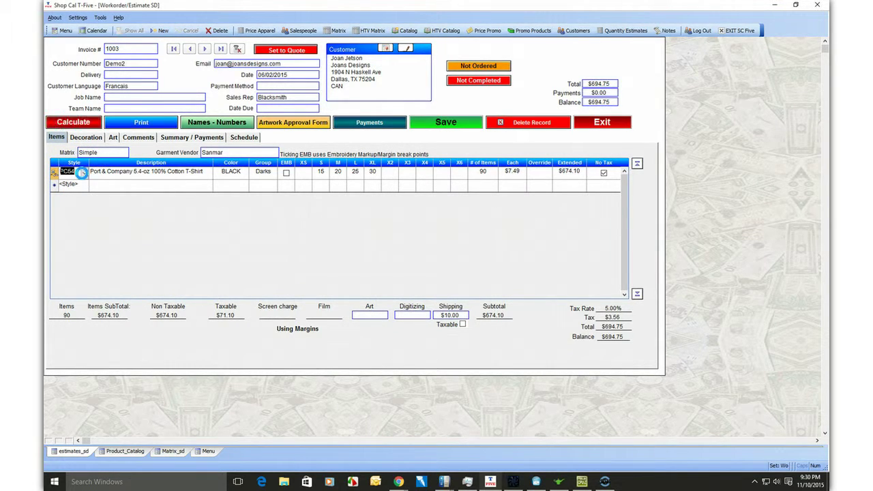
type("PC61")
key("Tab")
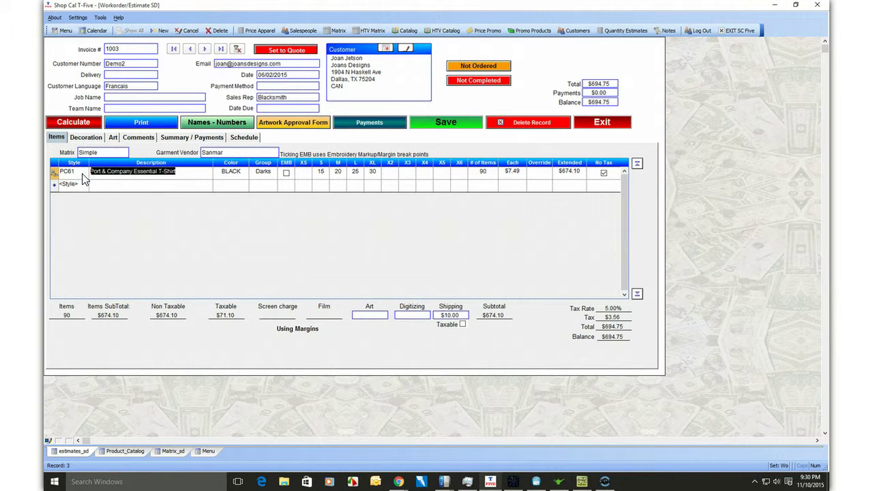
left_click(225, 171)
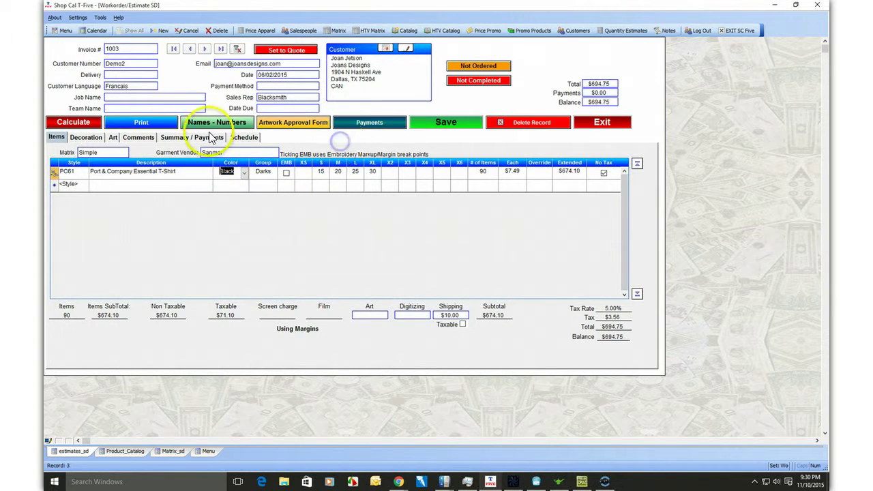
left_click(78, 123)
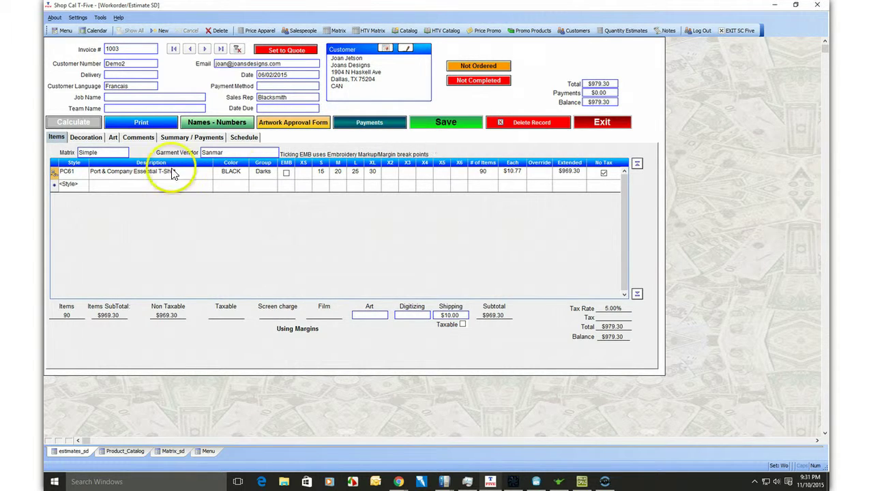
Review the estimate's screen printing decoration for the full front, and compare the Simple matrix's layout with the Demo Printing matrix
left_click(89, 138)
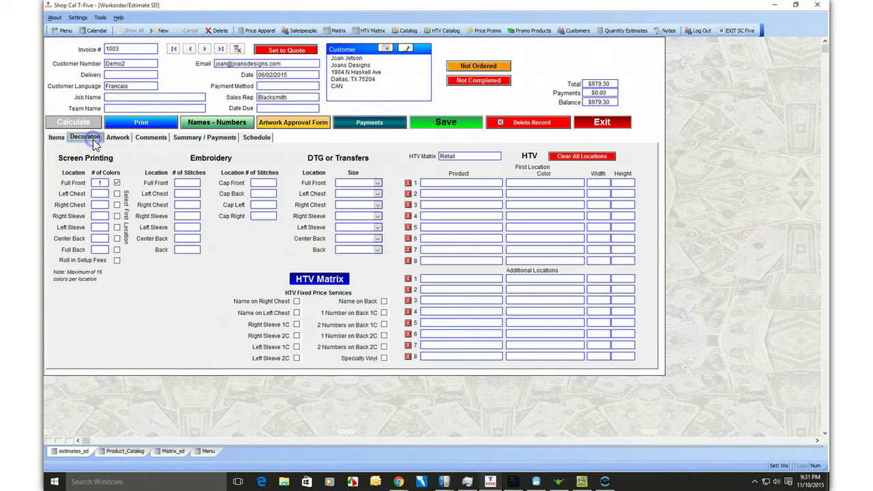
left_click(103, 185)
left_click(167, 451)
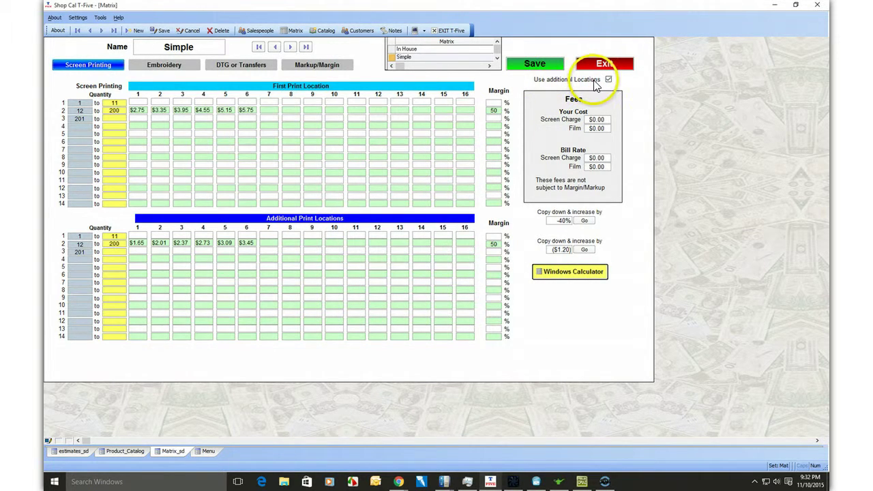
left_click(259, 47)
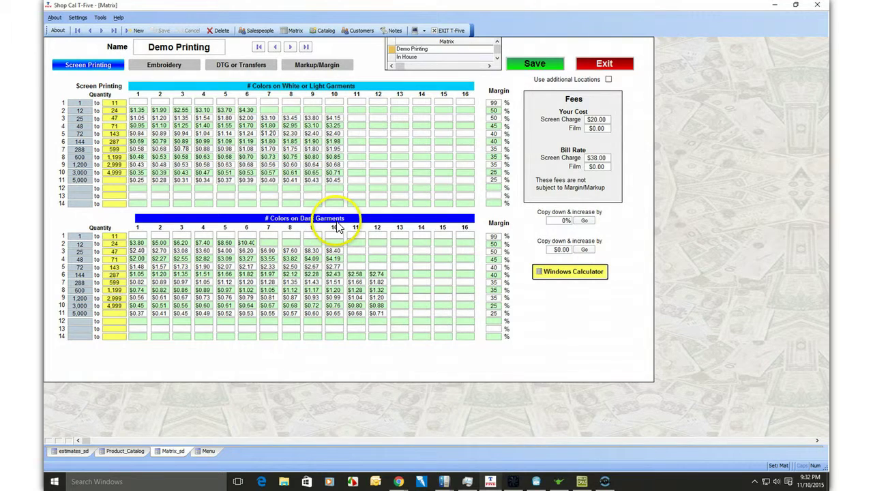
Look over the garment catalog and the estimate's items, and view the color group choices for the PC61 line
left_click(125, 451)
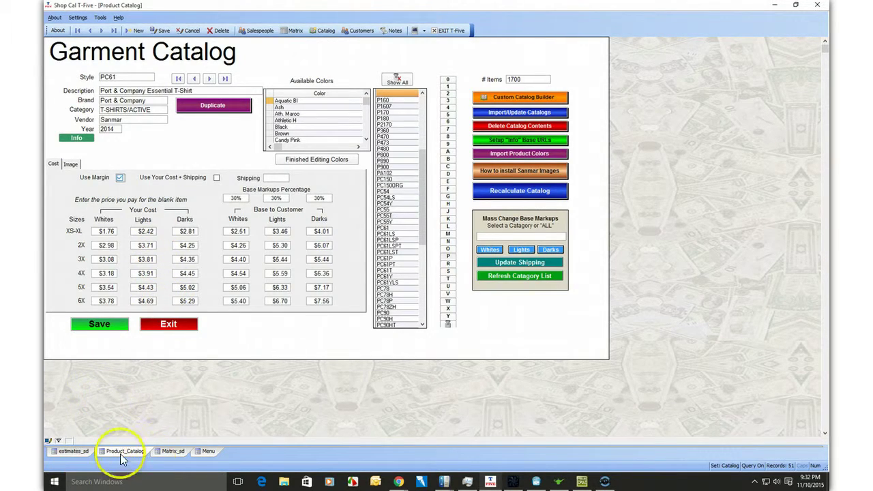
left_click(80, 453)
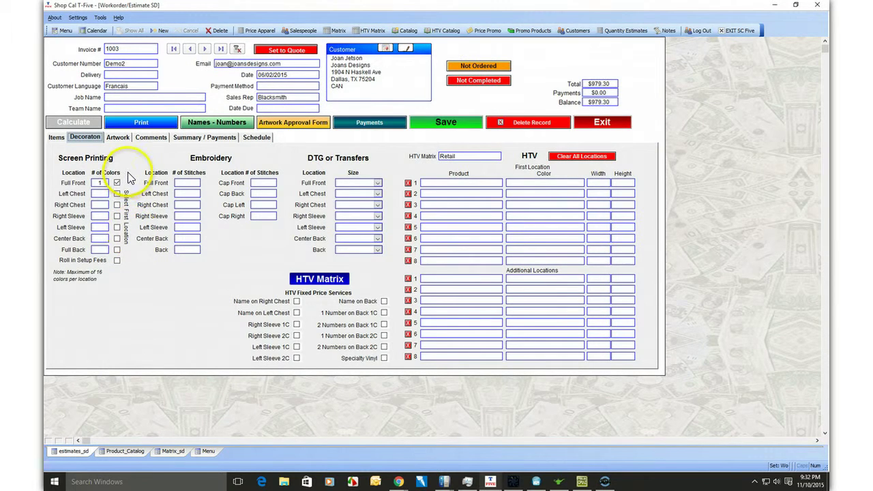
left_click(56, 137)
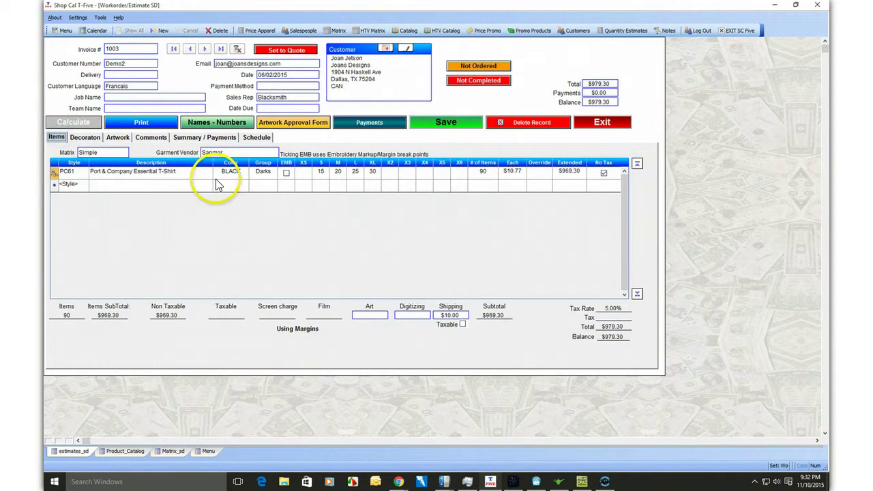
left_click(272, 173)
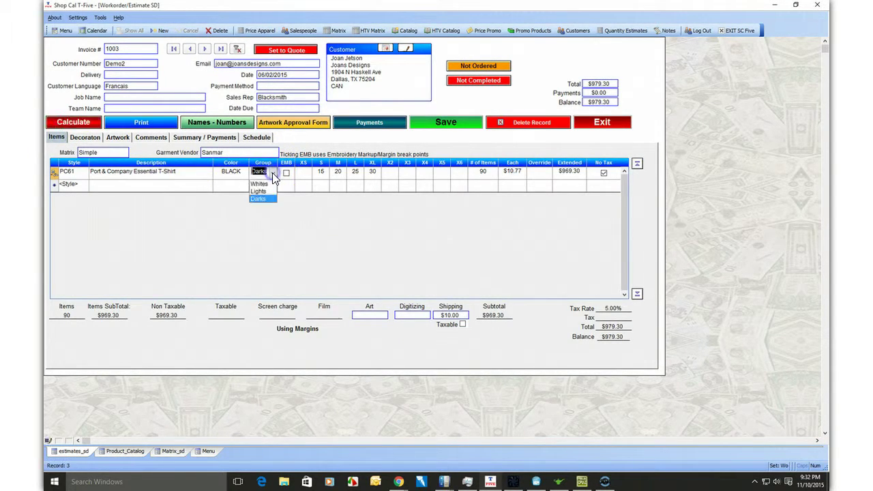
left_click(305, 139)
left_click(157, 198)
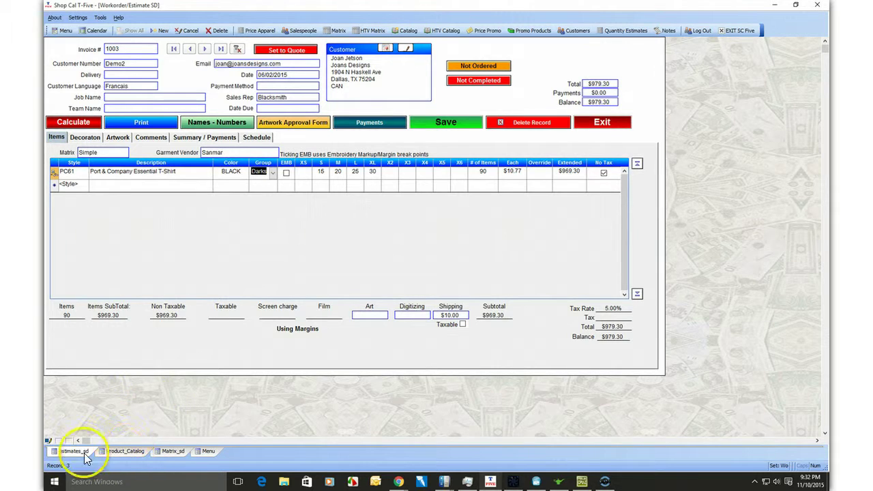
Compare the Demo Printing matrix's light and dark garment pricing with the Simple matrix's first and additional print location pricing
left_click(169, 452)
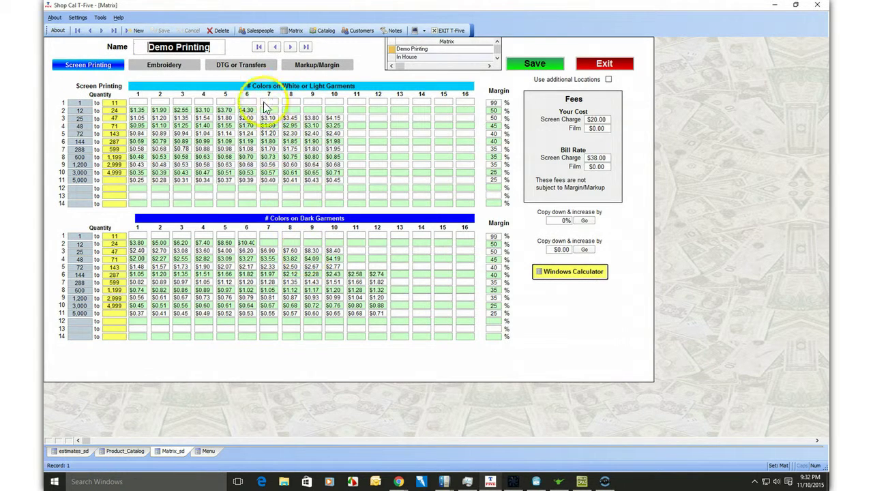
left_click(305, 49)
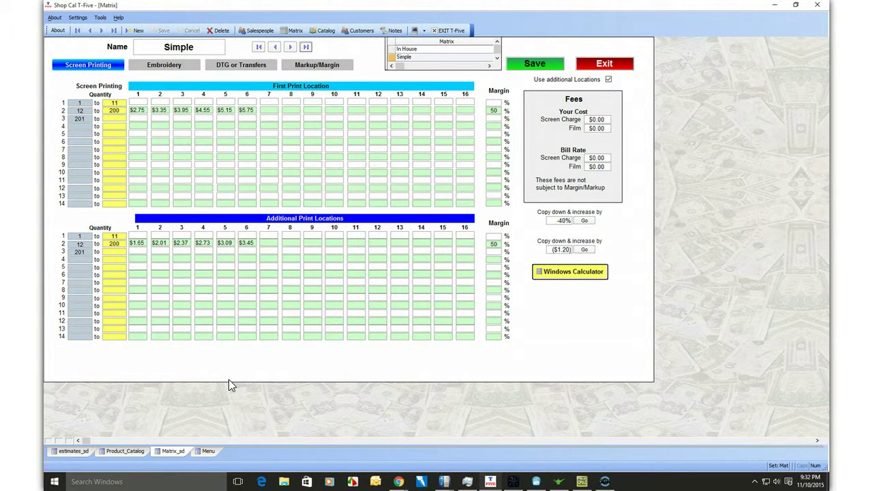
Return to the estimate and select Darks as the color group for the PC61 line
left_click(127, 451)
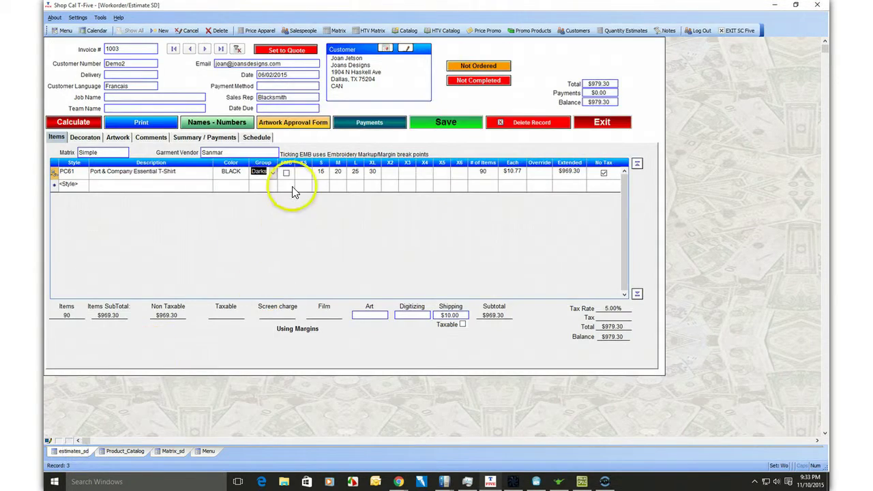
left_click(271, 172)
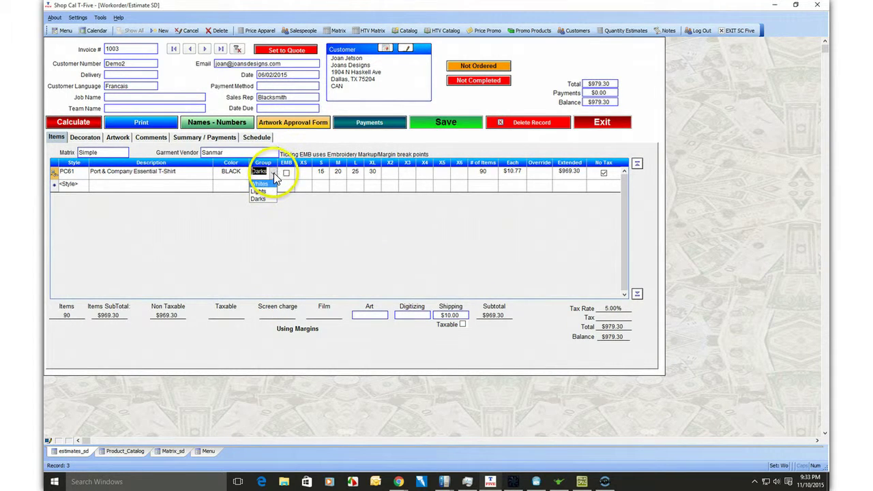
left_click(264, 200)
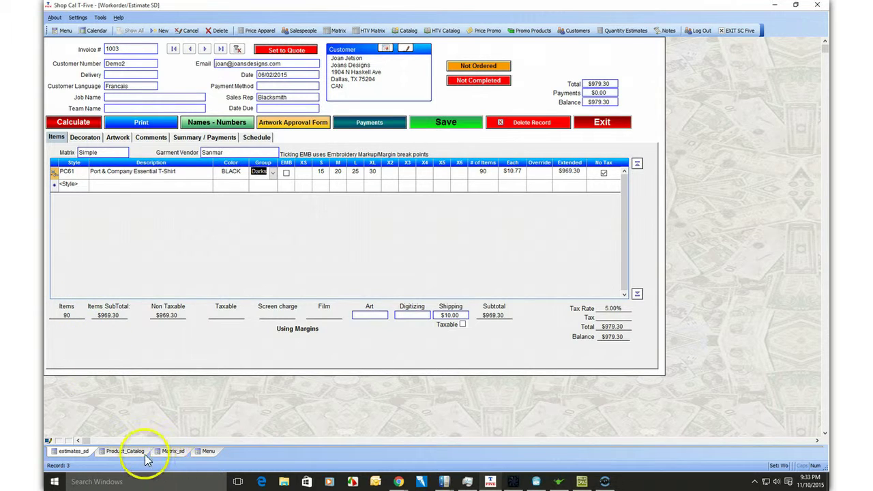
Check the Simple matrix's print location prices against the PC61 line's color group and pricing in the estimate
left_click(173, 454)
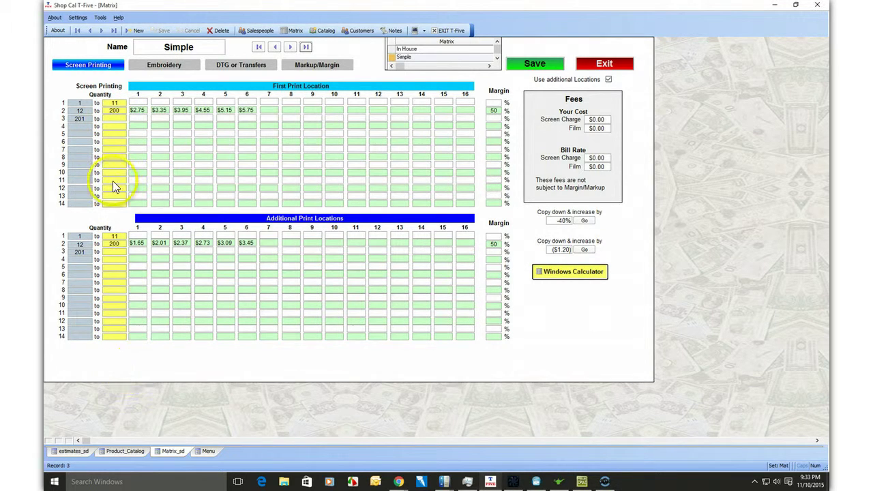
left_click(74, 455)
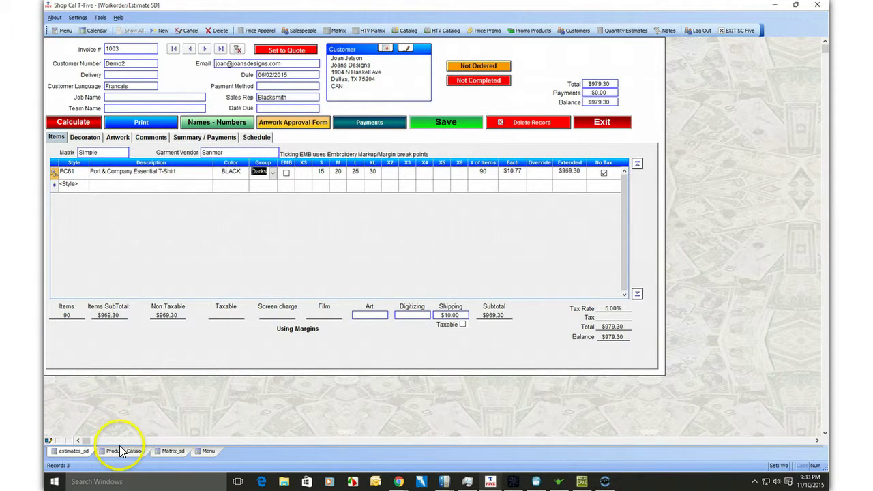
left_click(167, 453)
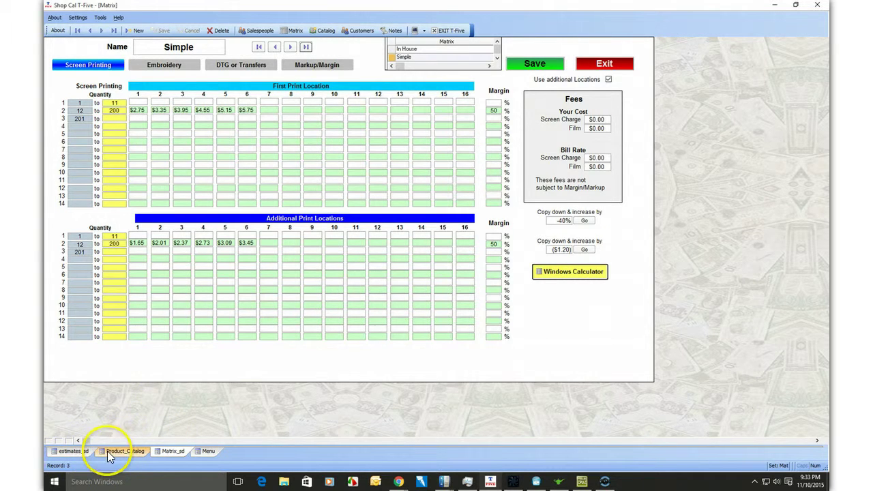
left_click(71, 451)
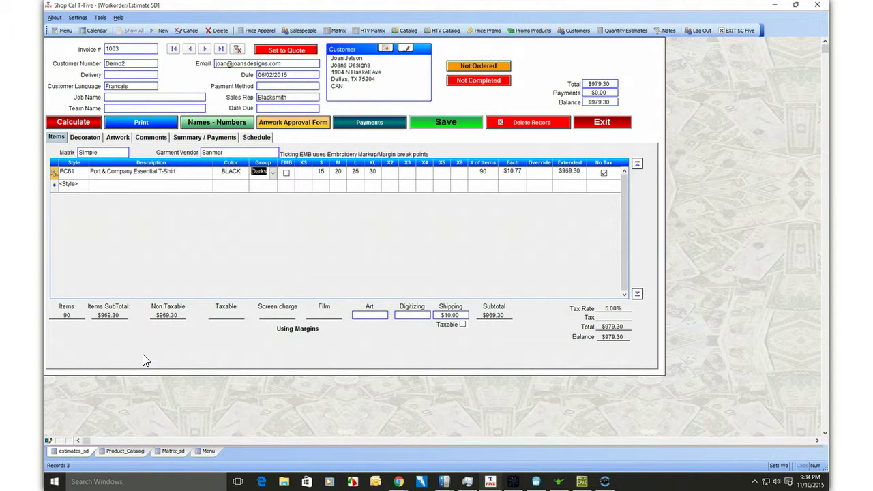
Review the Simple matrix's quantity range, and examine the Demo Printing matrix's quantity breaks and prices for light garments
left_click(172, 452)
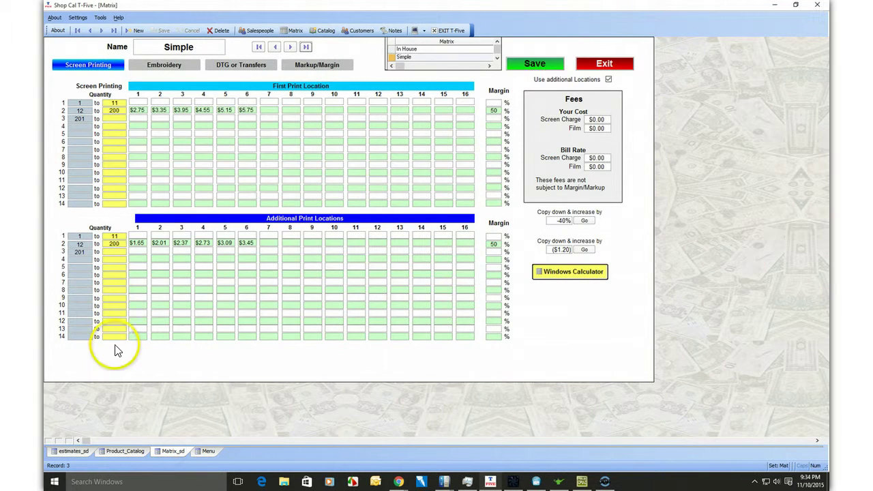
left_click(259, 47)
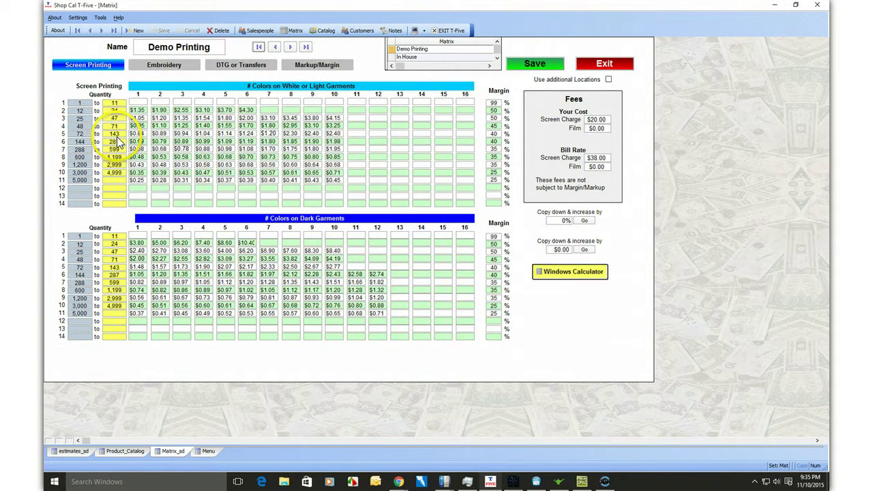
left_click(143, 133)
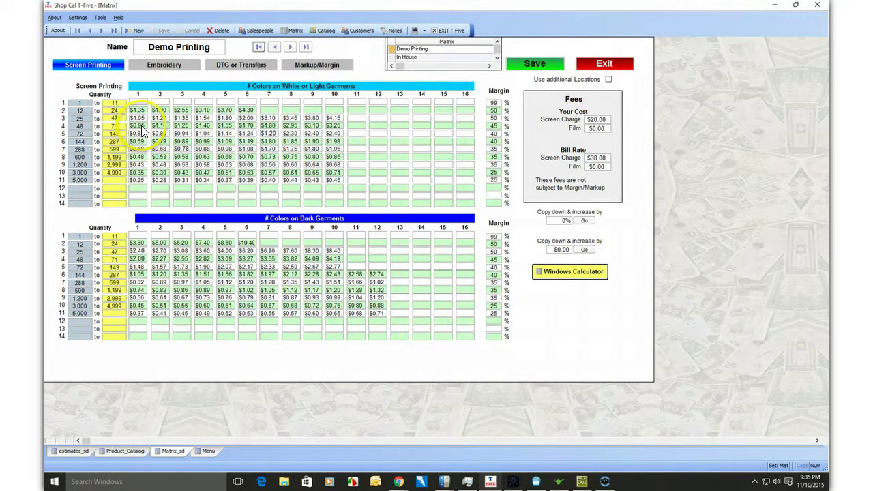